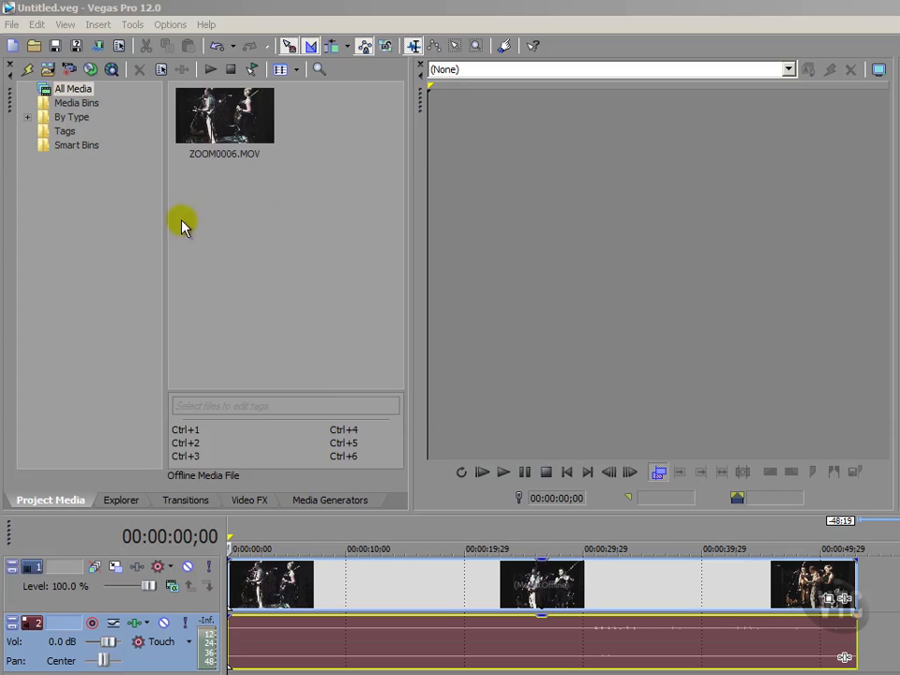
Step: Open the Insert menu to reach the command marker option
left_click(98, 25)
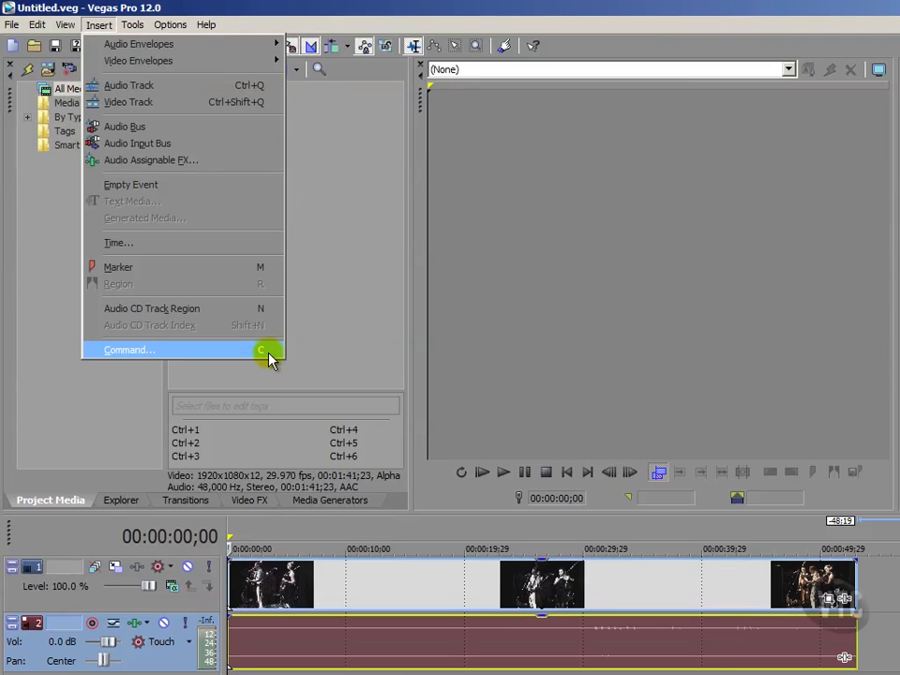
Step: Insert a new command marker at 00:00:00;00 and select its Command type value
left_click(137, 354)
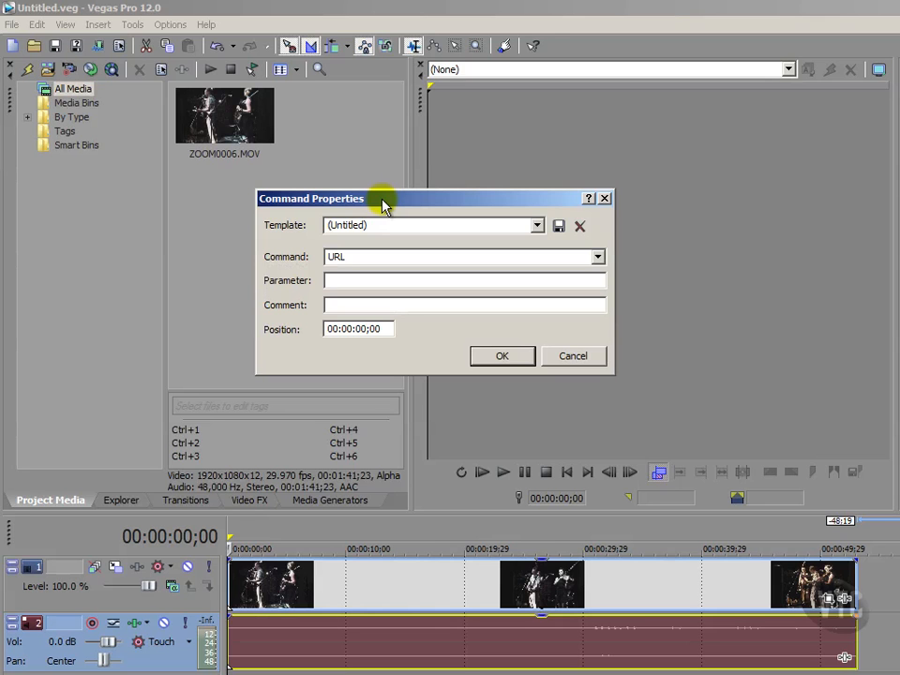
left_click(295, 262)
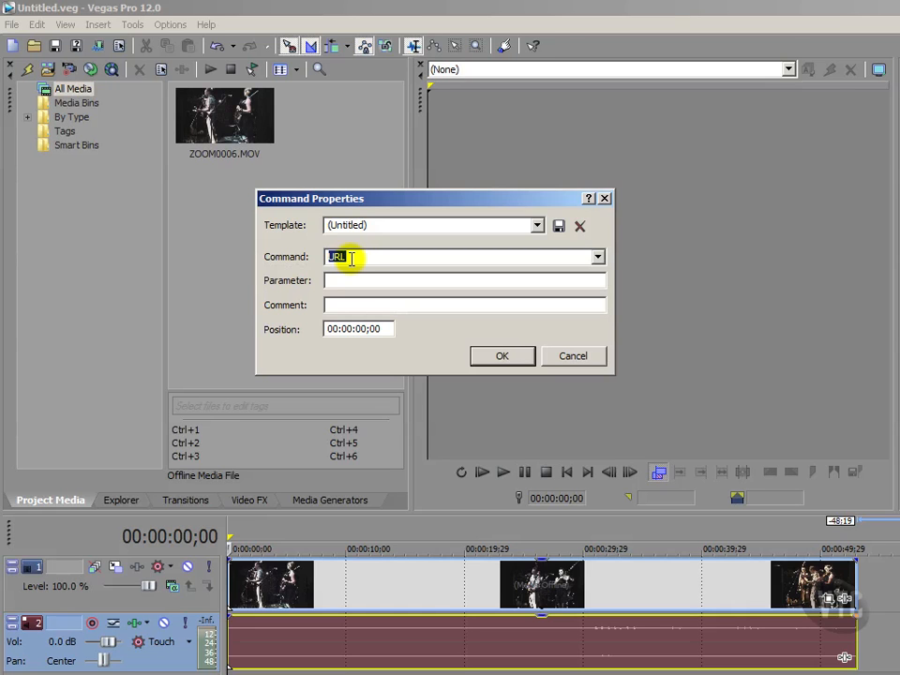
Step: Set the marker's Command to TEXT and its comment to 'Osala Rooms'
left_click(598, 257)
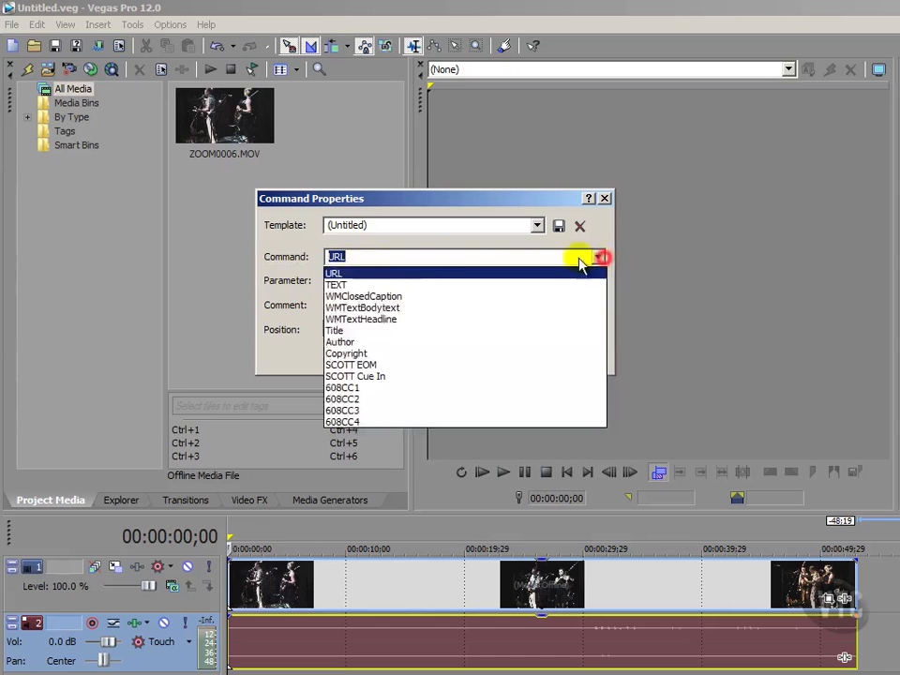
left_click(355, 285)
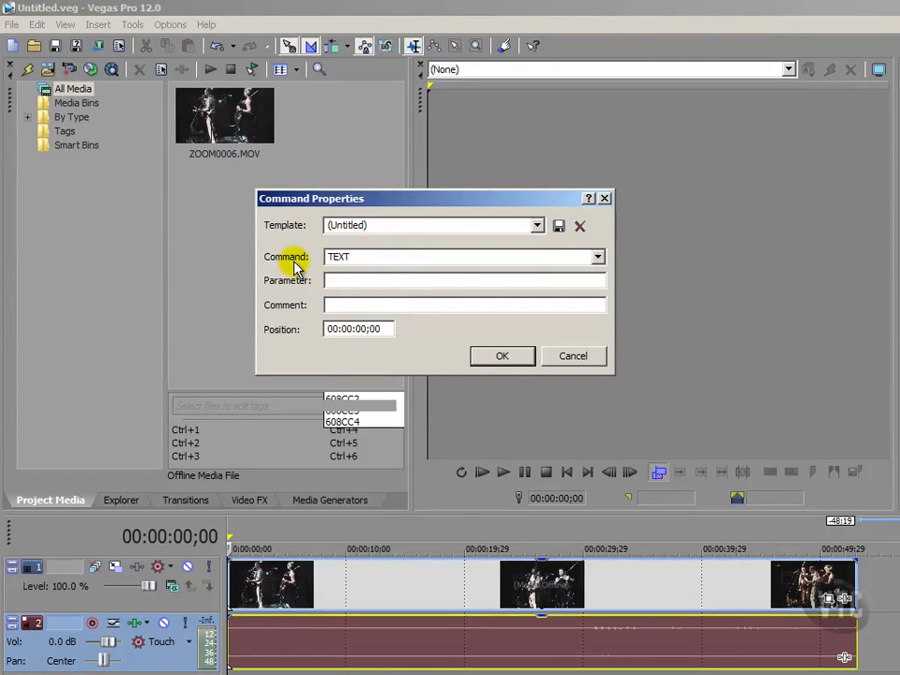
left_click(335, 303)
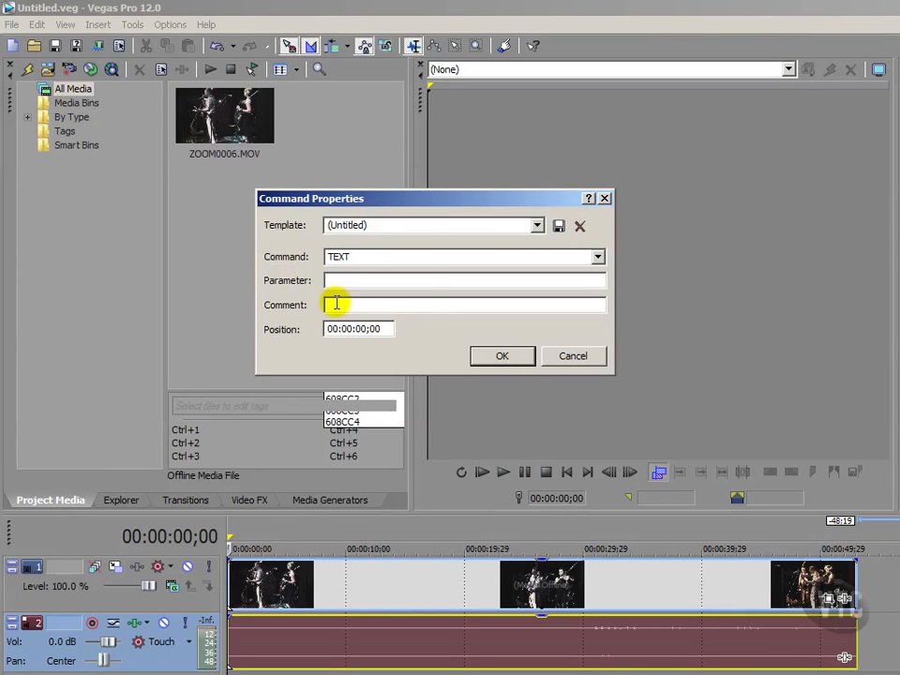
type("Os")
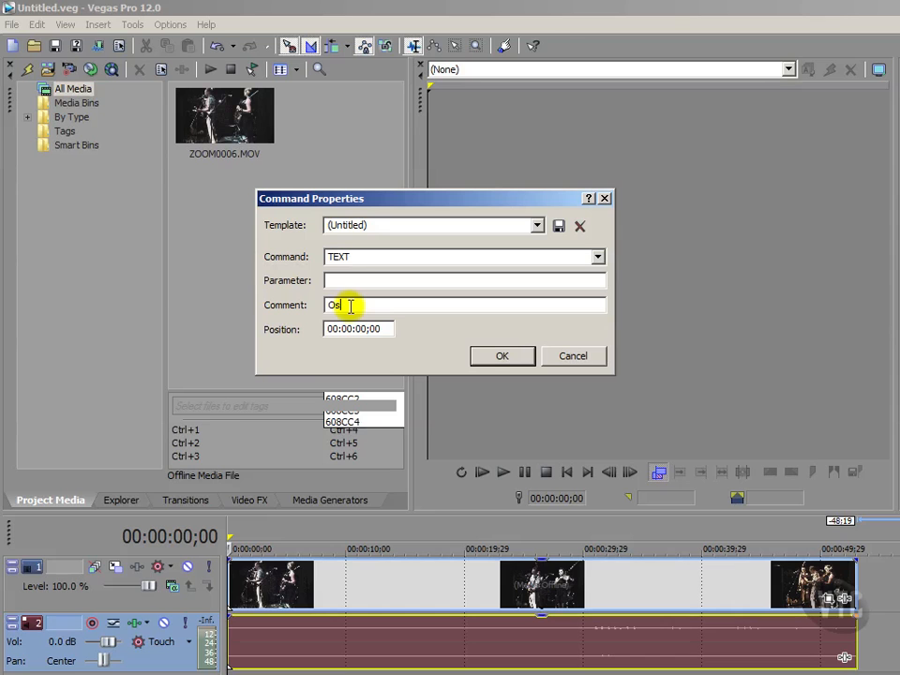
type("aka Rooms")
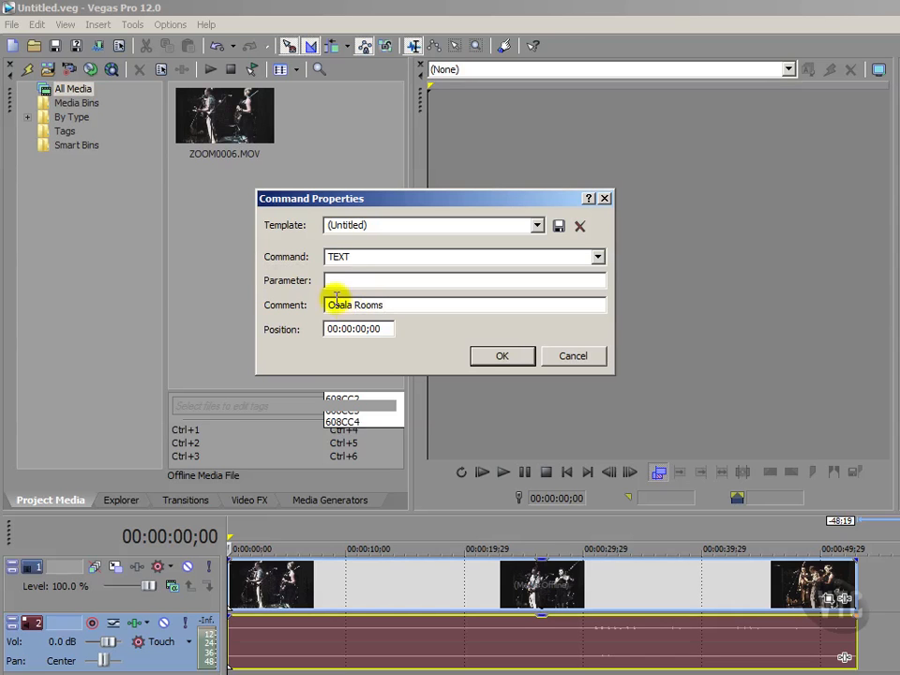
left_click(277, 306)
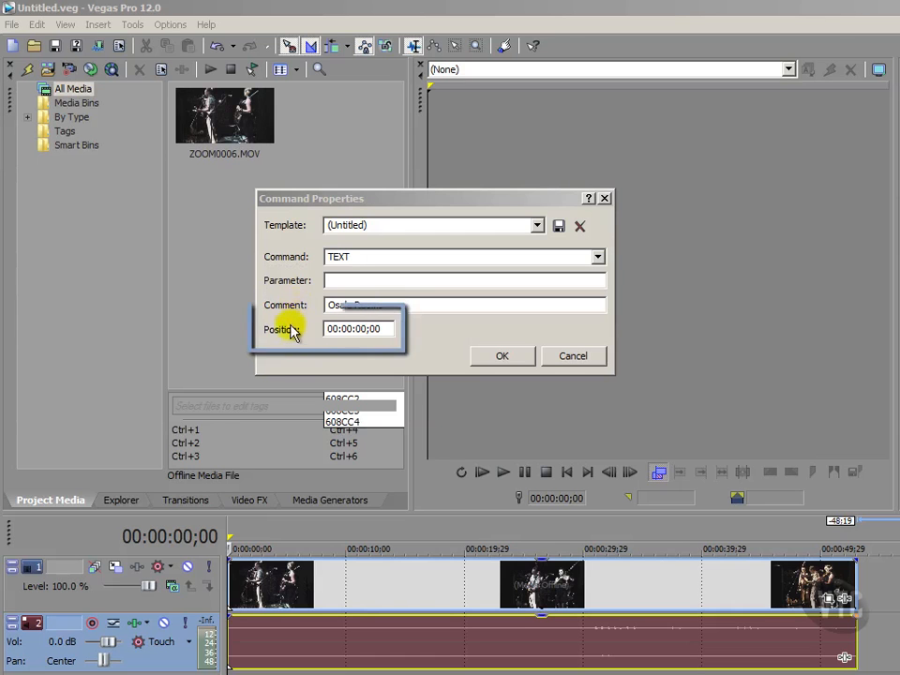
left_click(289, 332)
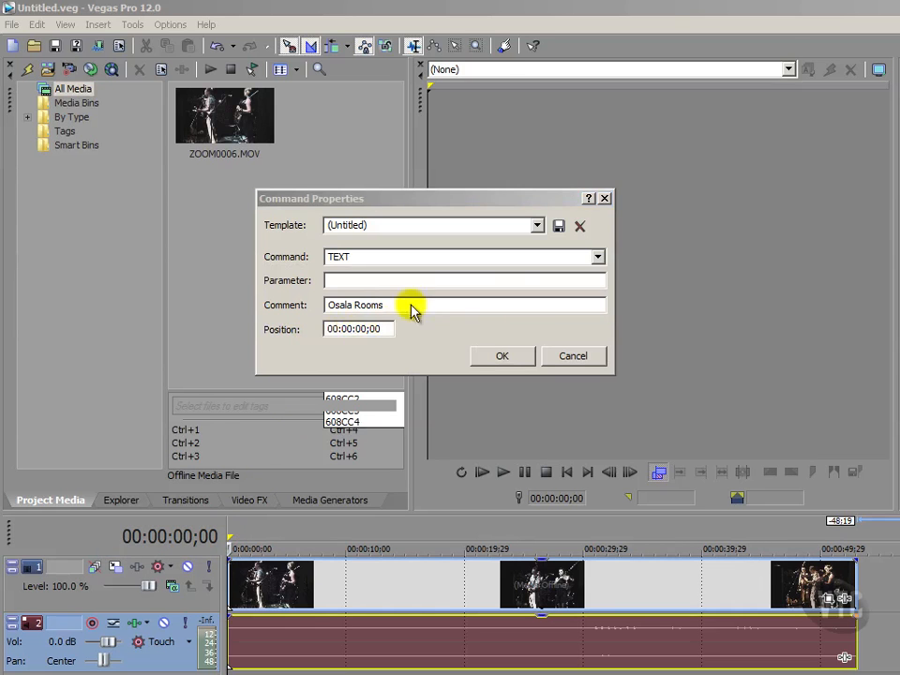
Step: Confirm the TEXT 'Osala Rooms' marker so it is placed at 00:00:00;00
left_click(506, 356)
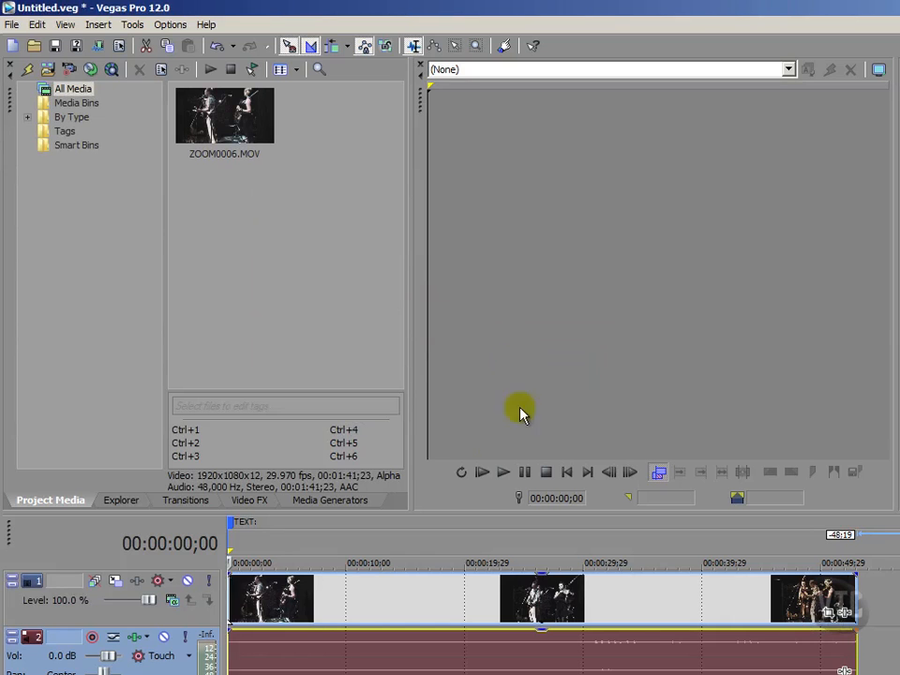
left_click(150, 366)
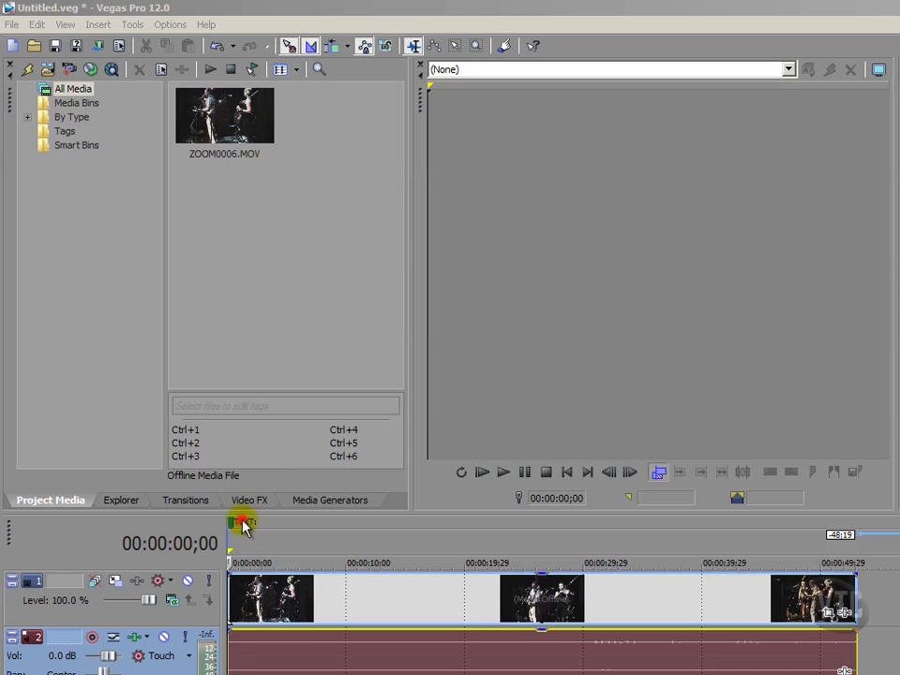
Step: Inspect the first marker's label, then put the playhead at 00:00:14;11
double_click(242, 523)
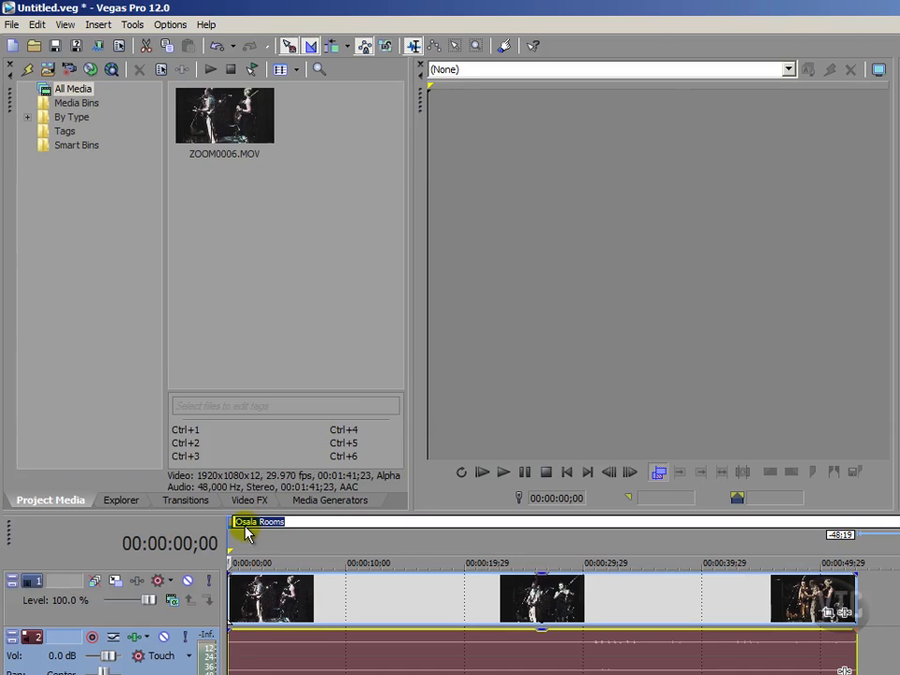
left_click(252, 534)
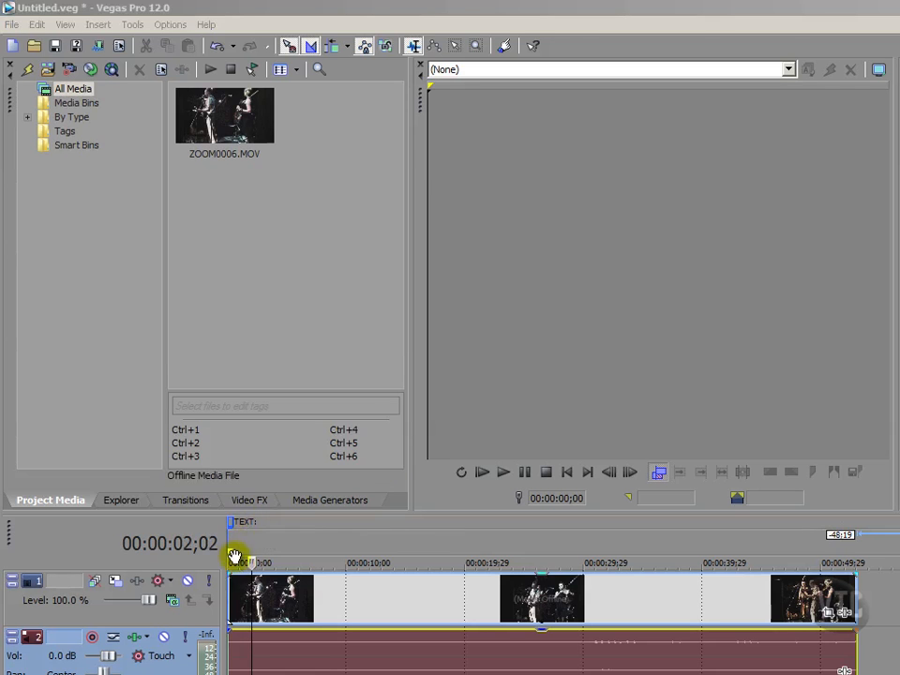
left_click(398, 538)
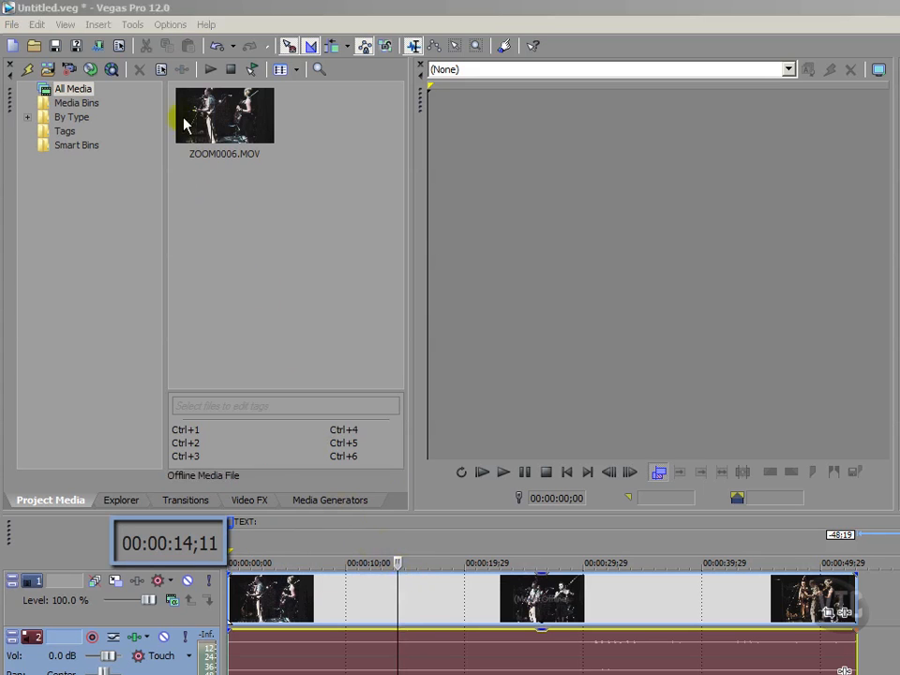
Step: Insert a second command marker at 00:00:14;11 and open its Command type list
left_click(98, 24)
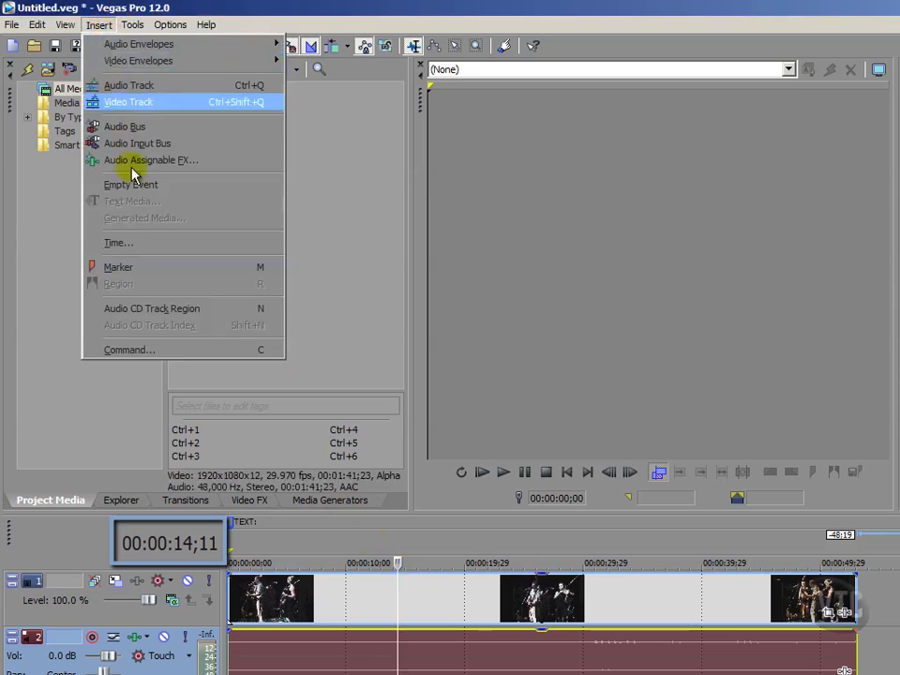
left_click(125, 350)
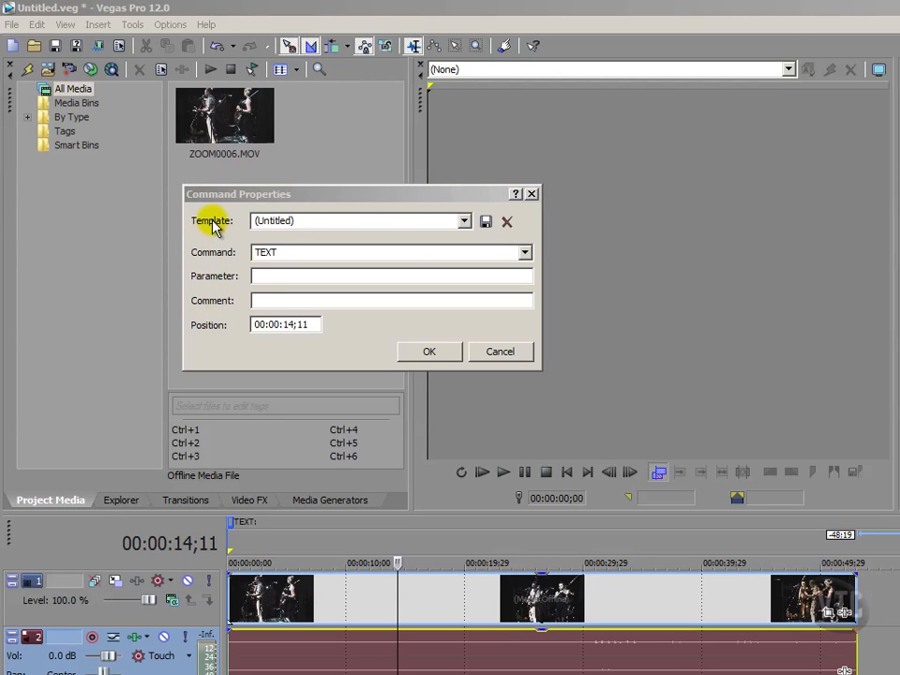
left_click(303, 221)
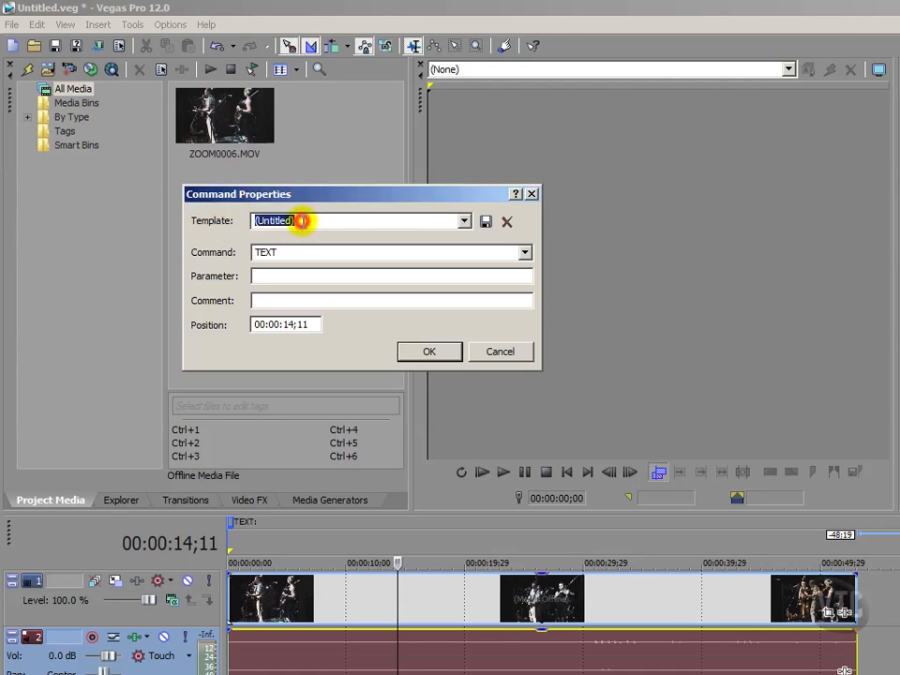
left_click(305, 221)
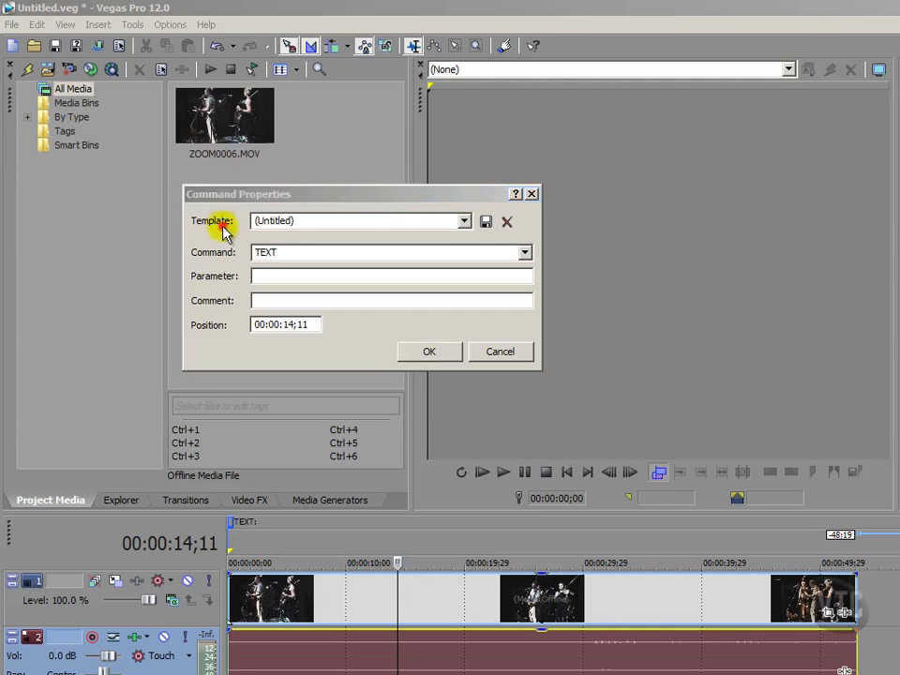
left_click(255, 222)
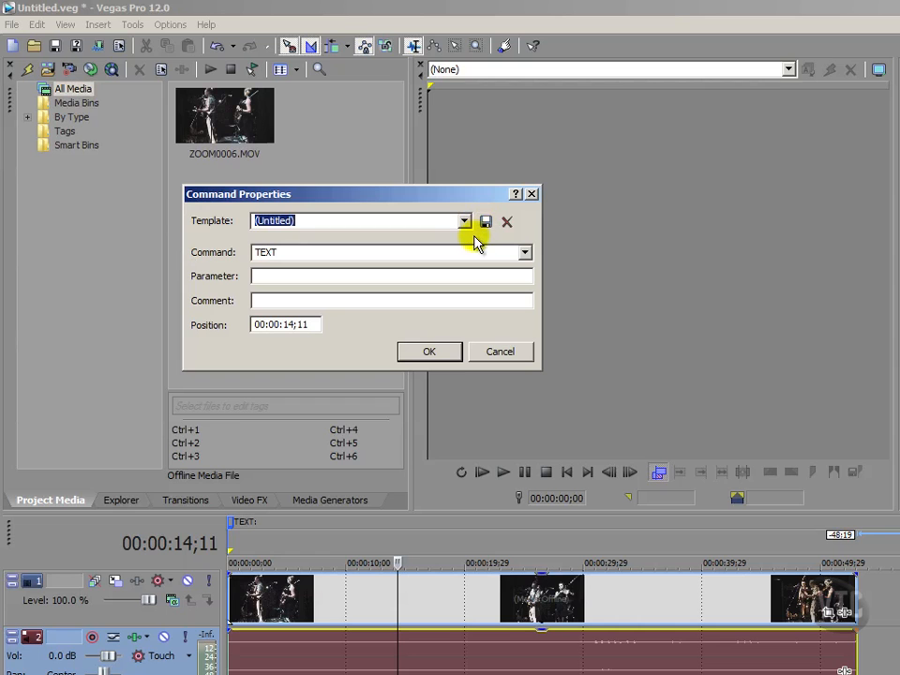
left_click(214, 256)
left_click(525, 252)
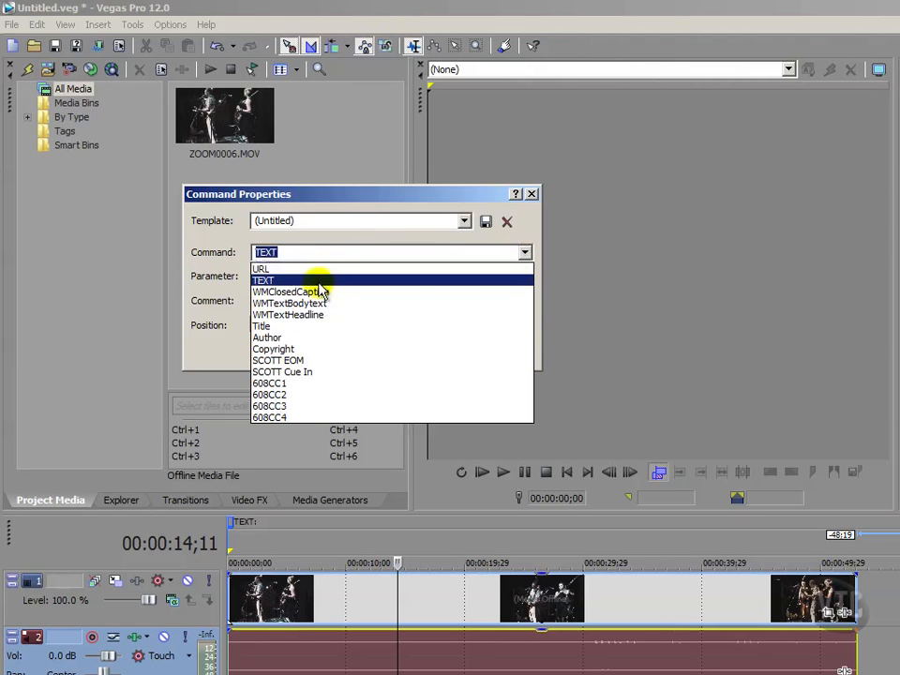
Step: Set the second marker's Command to Author with the comment 'VTC'
left_click(267, 339)
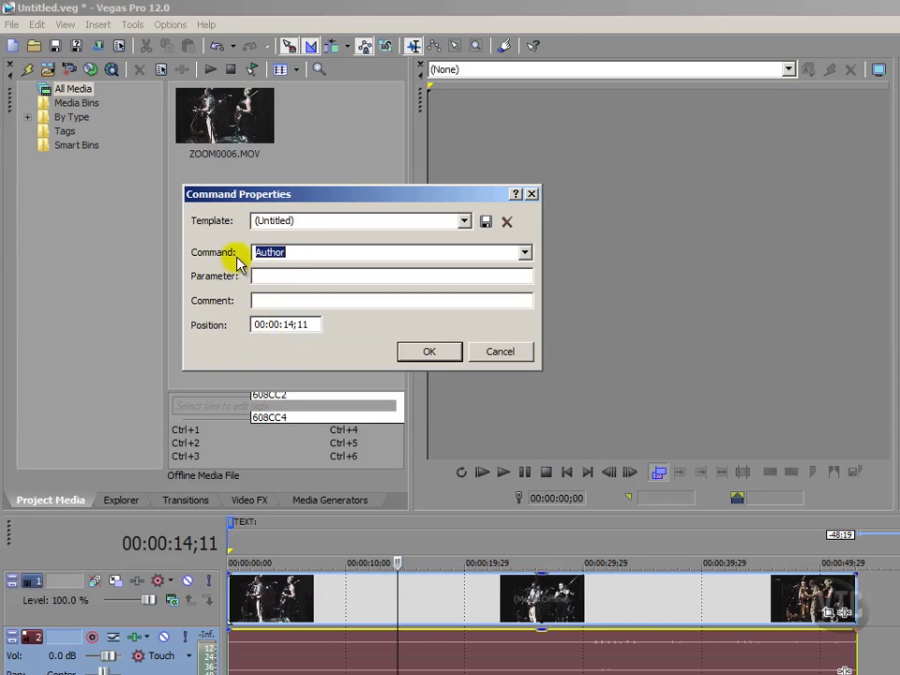
left_click(291, 250)
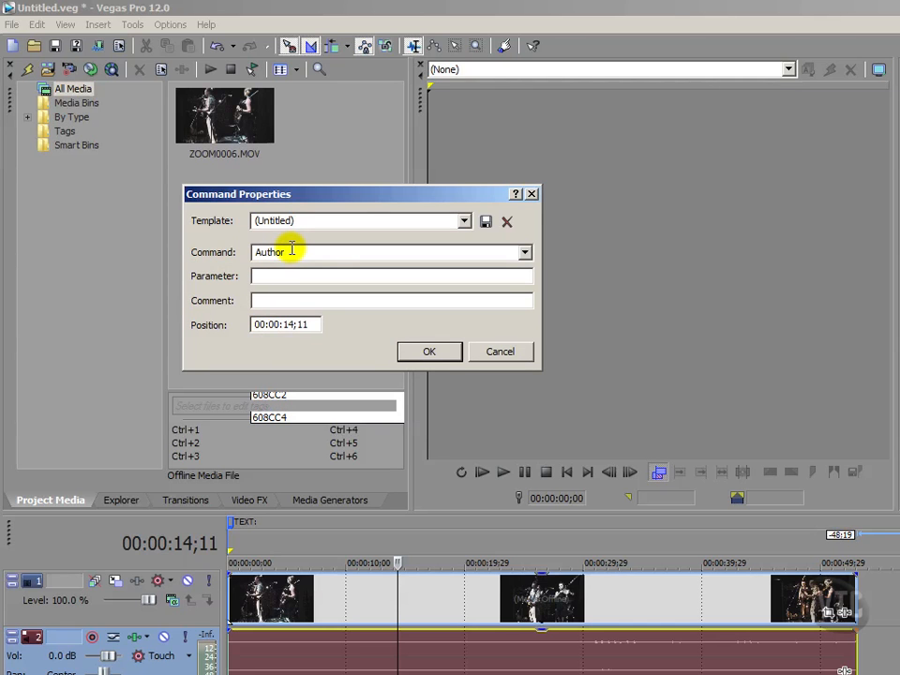
left_click(229, 302)
left_click(258, 301)
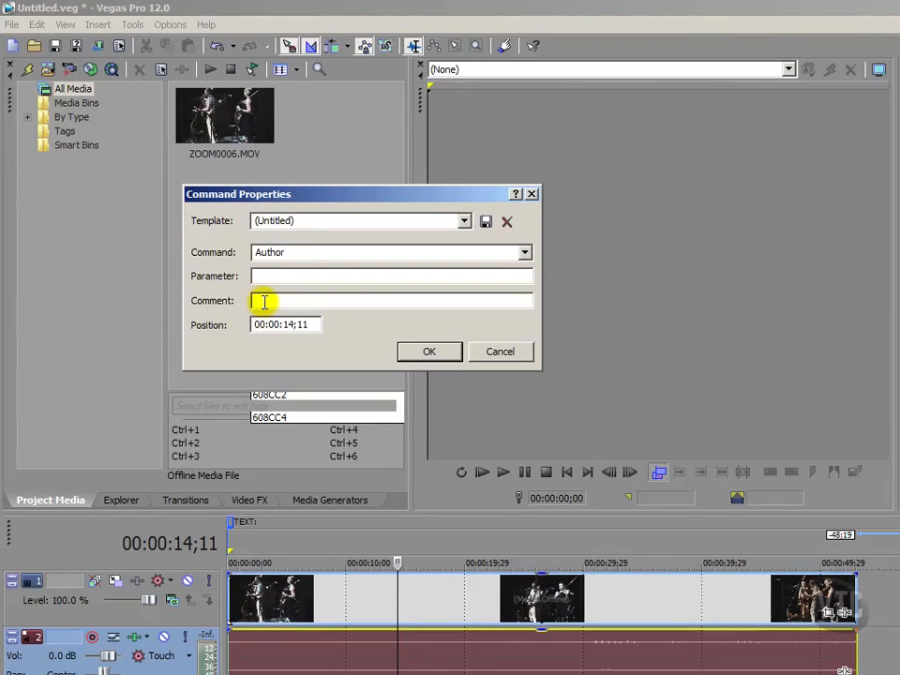
type("VTC")
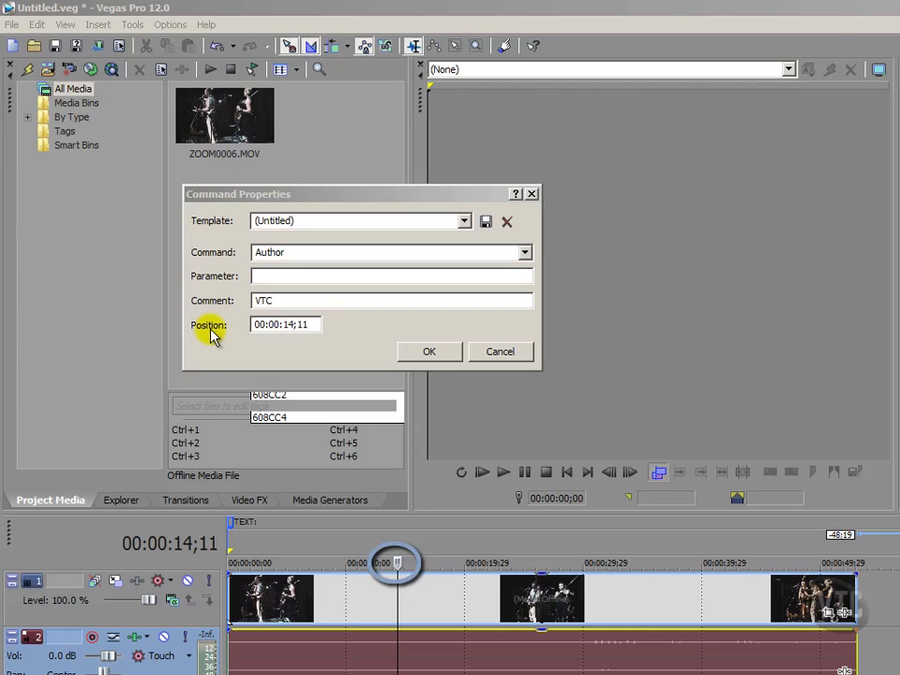
Step: Change the marker's position to 00:00:18;00 and confirm it
left_click(312, 323)
key("BackSpace")
key("BackSpace")
type("00")
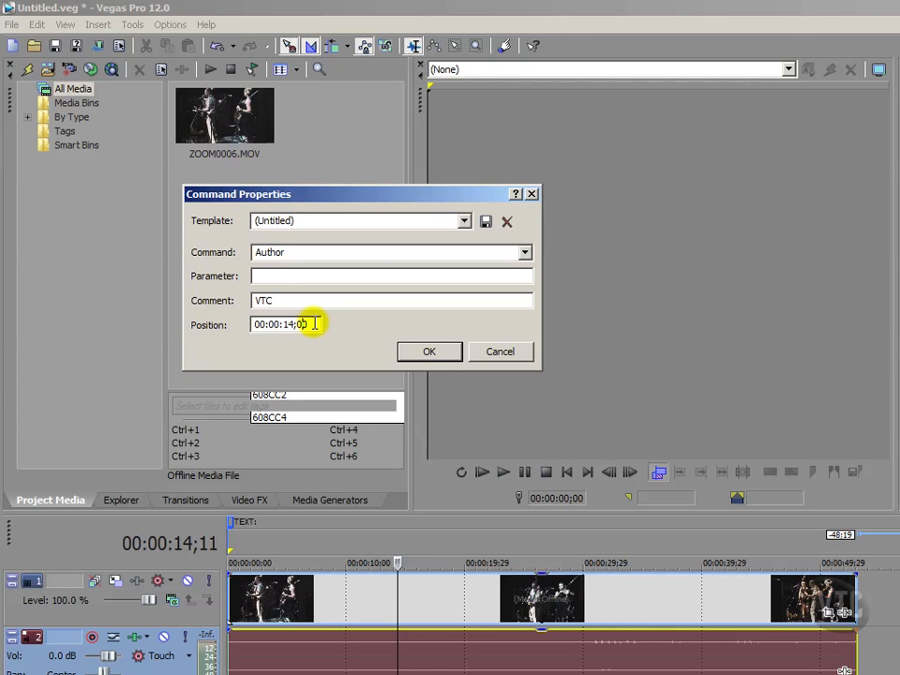
key("BackSpace")
type("8")
left_click(418, 353)
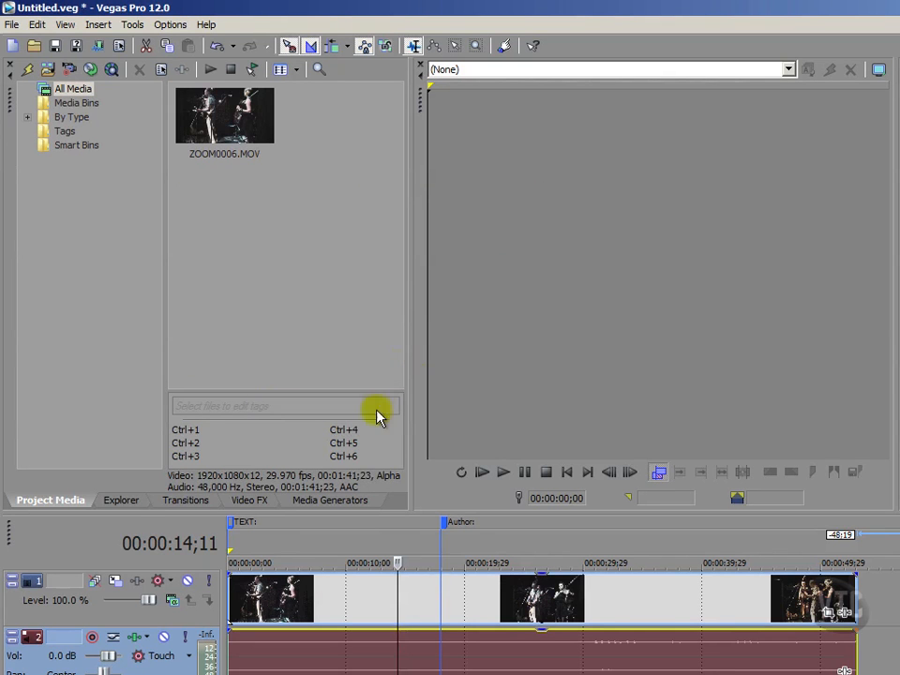
Step: Append ' - ' and the author's full name after 'VTC' in the Author marker's label
double_click(458, 523)
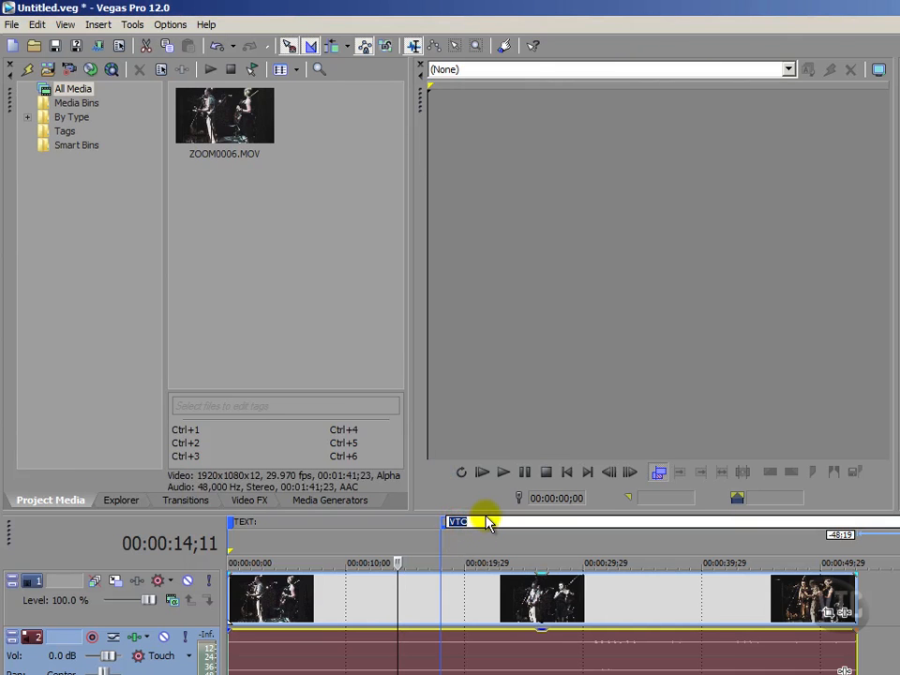
key("Escape")
left_click(458, 549)
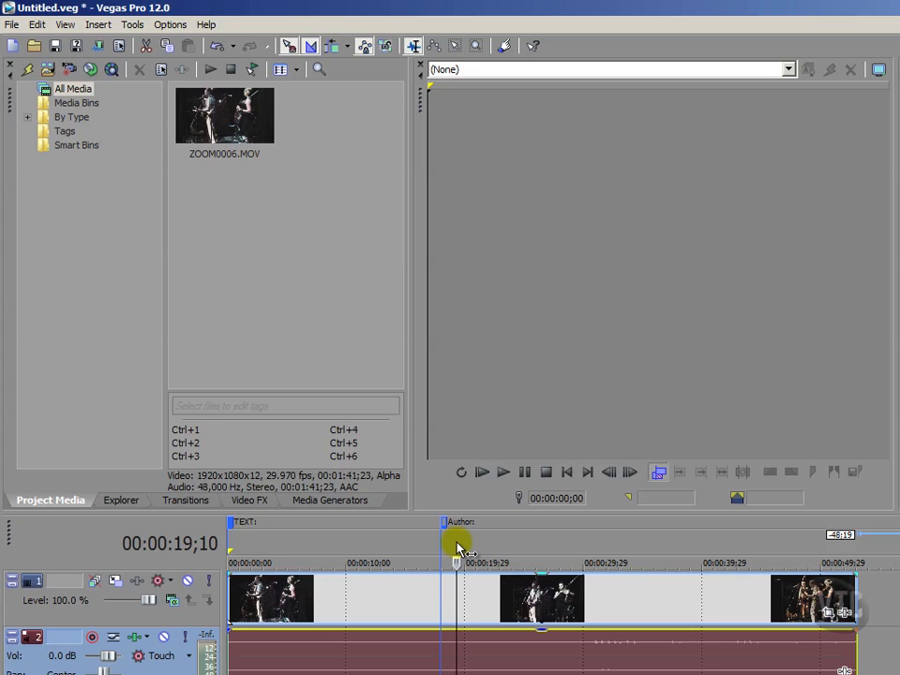
double_click(460, 525)
left_click(472, 523)
type("- Mark Struthers")
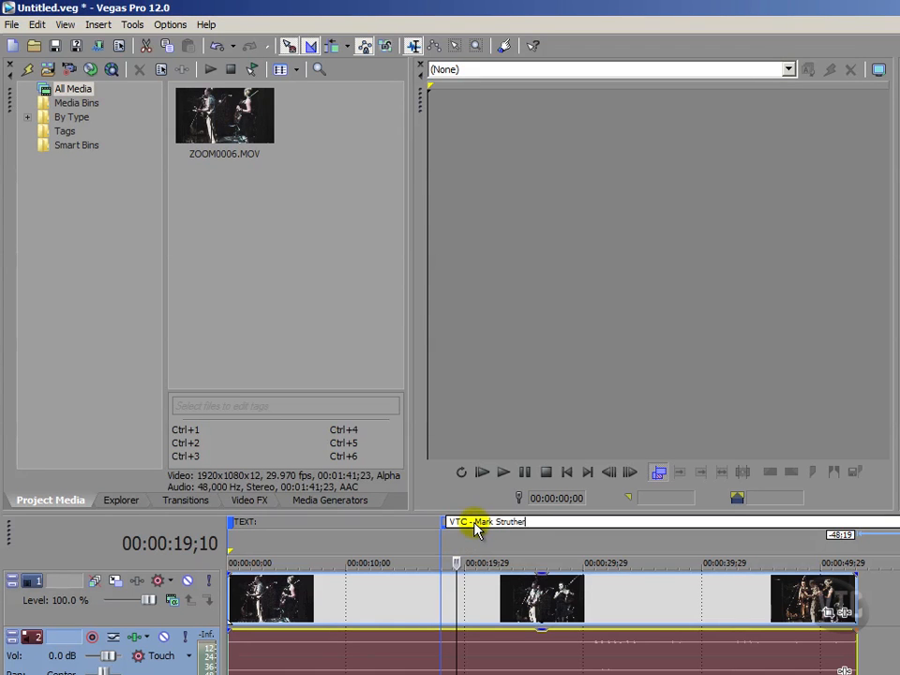
left_click(487, 542)
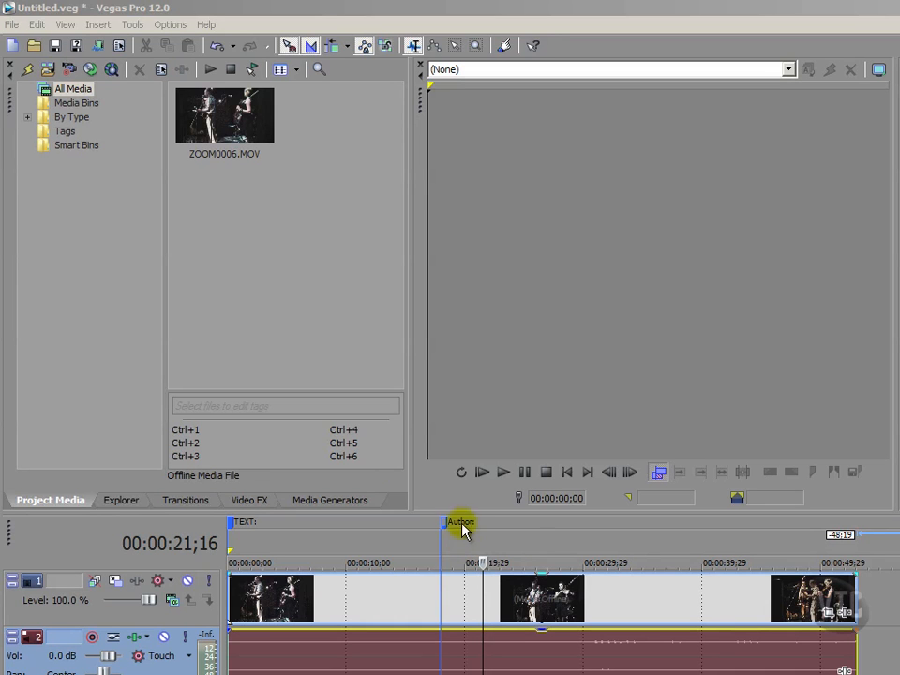
double_click(462, 523)
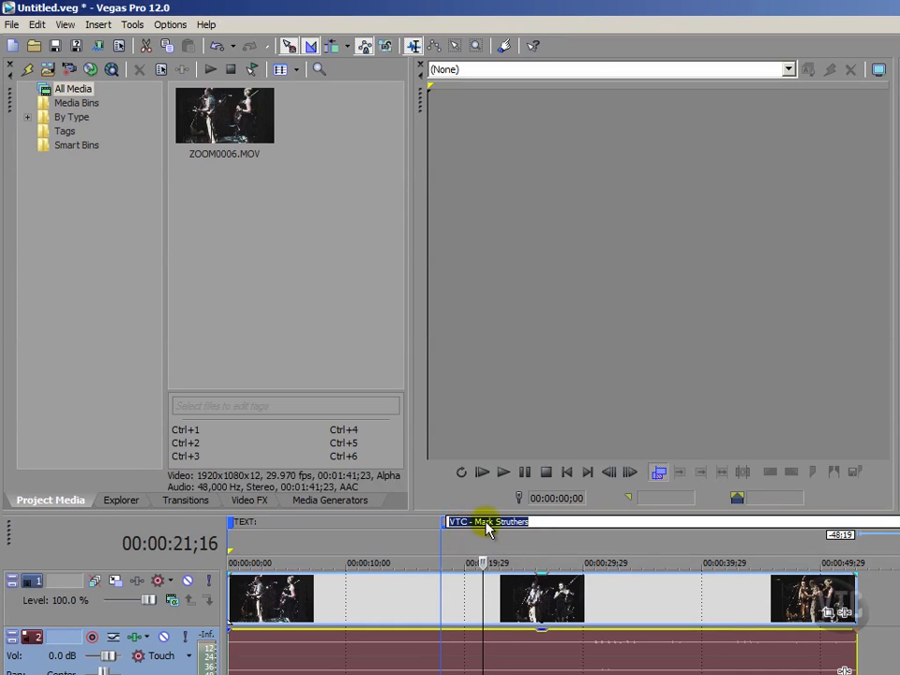